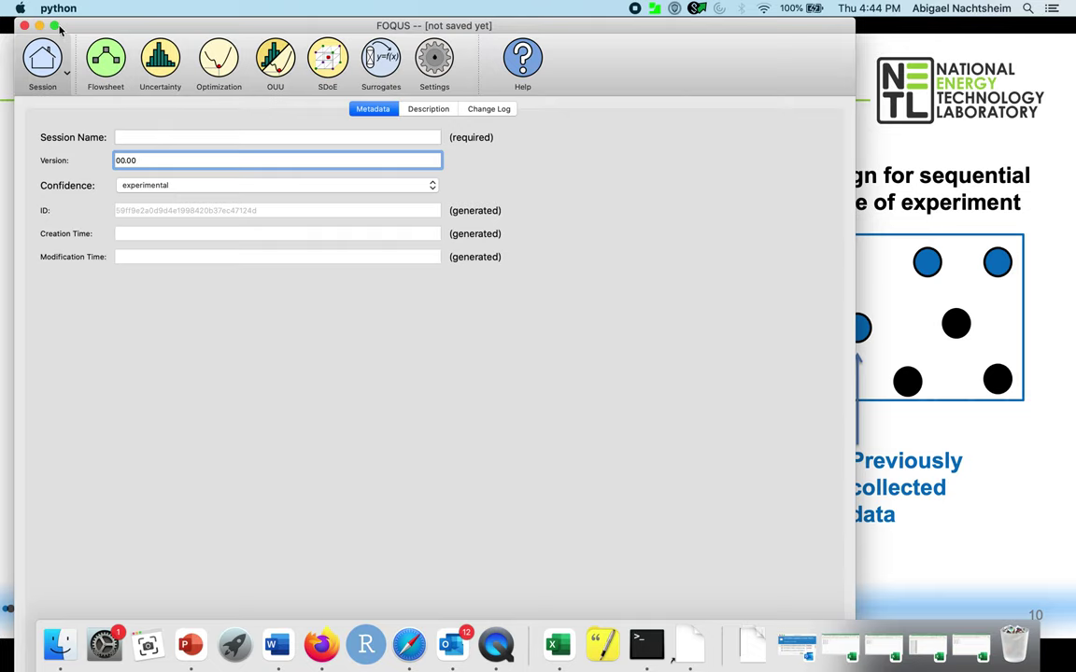
- Load Example_3_data.csv as an existing candidate set in the SDoE module
left_click(54, 25)
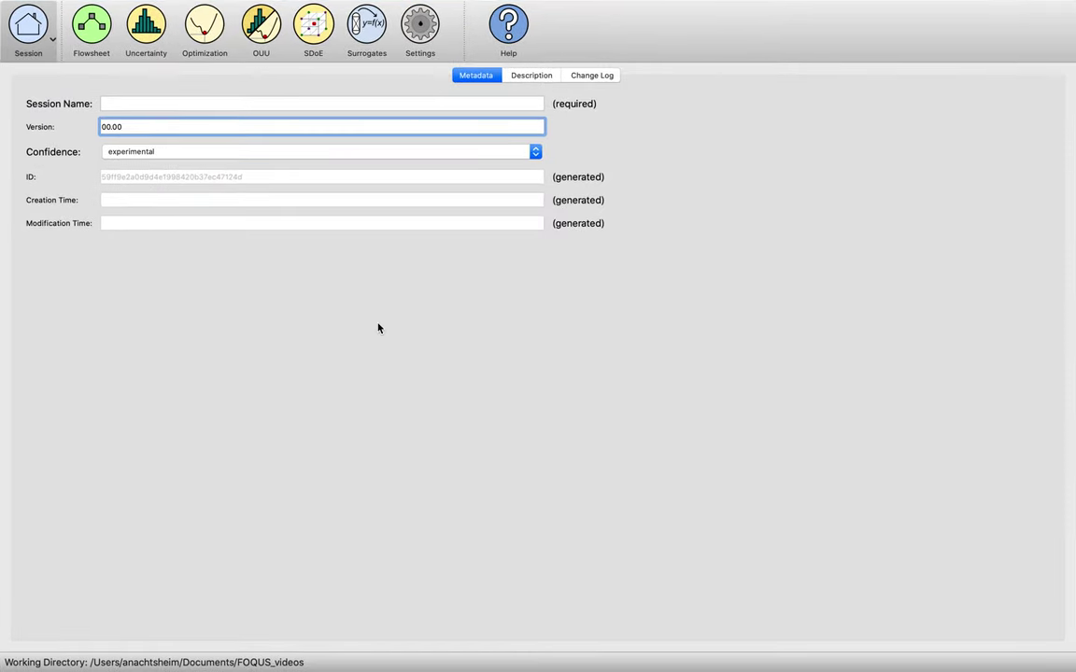
left_click(314, 39)
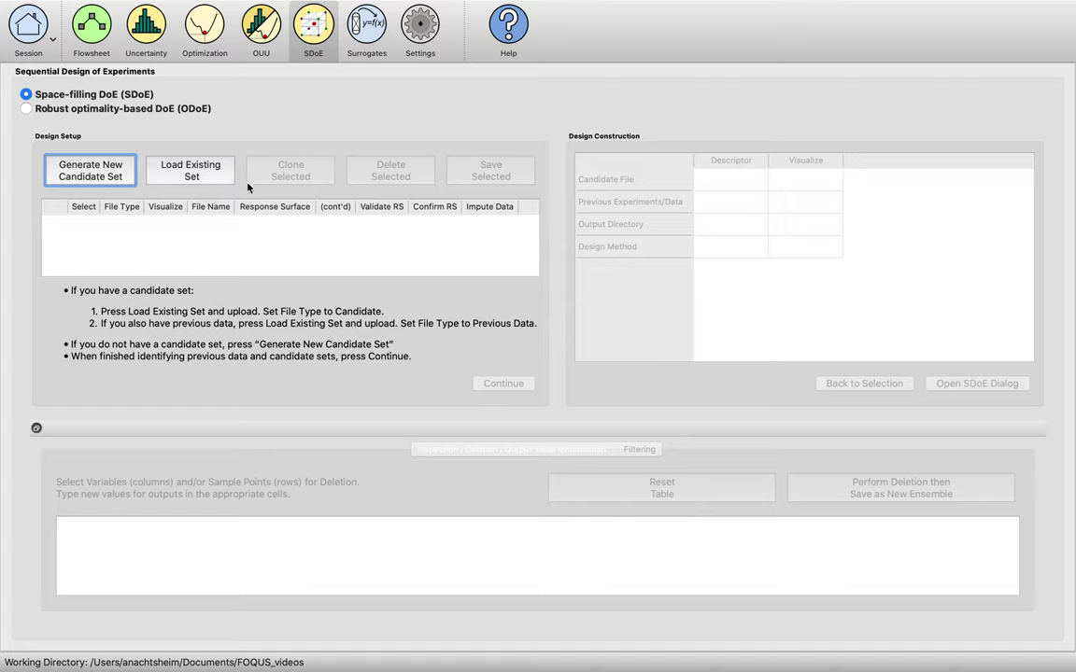
left_click(187, 172)
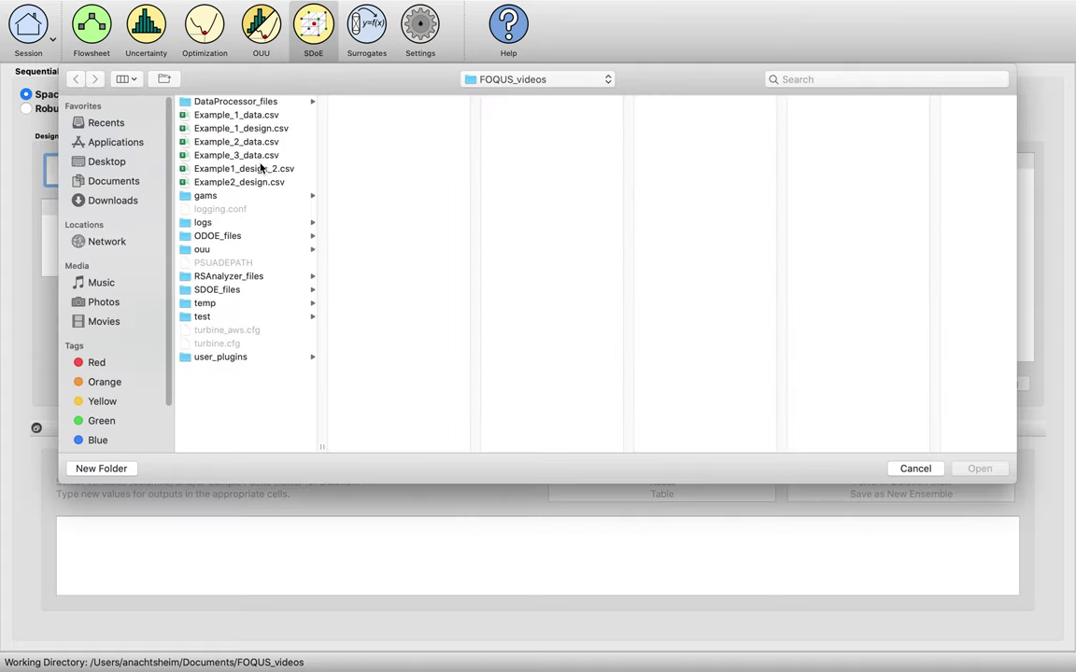
left_click(183, 155)
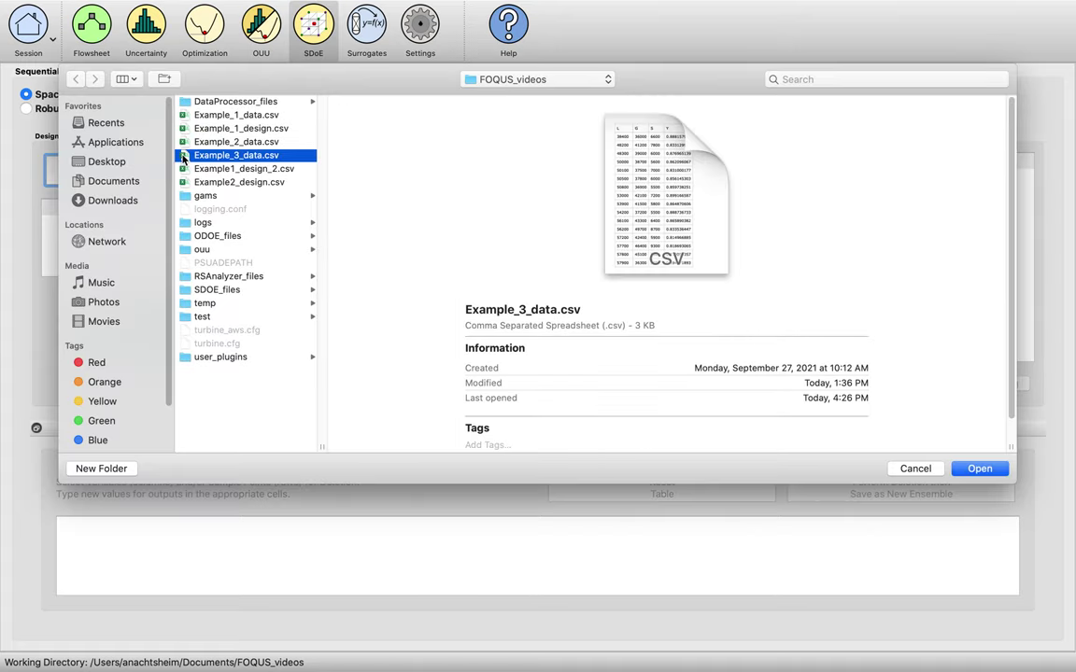
left_click(976, 468)
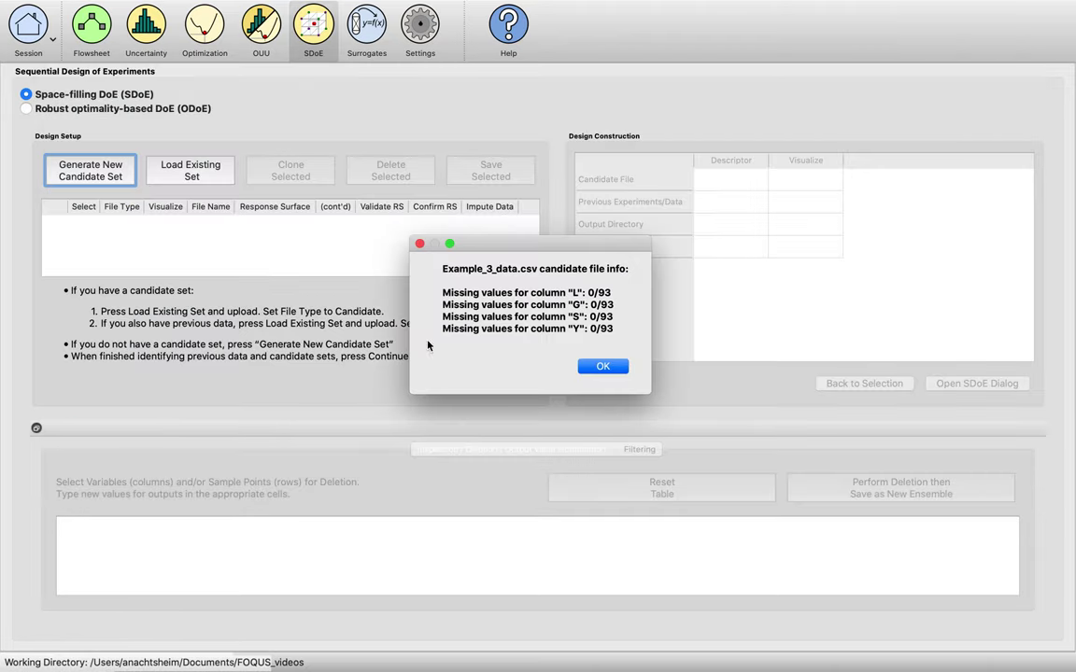
left_click(615, 371)
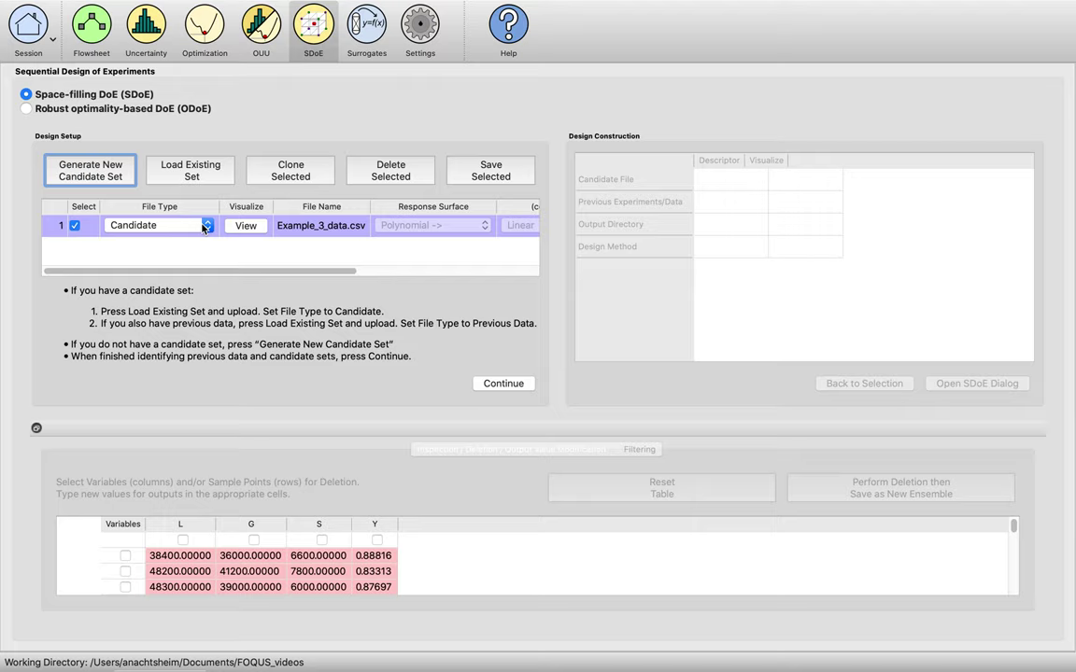
- Load Example1_design_2.csv as an existing set and set its file type to Previous Data
left_click(210, 175)
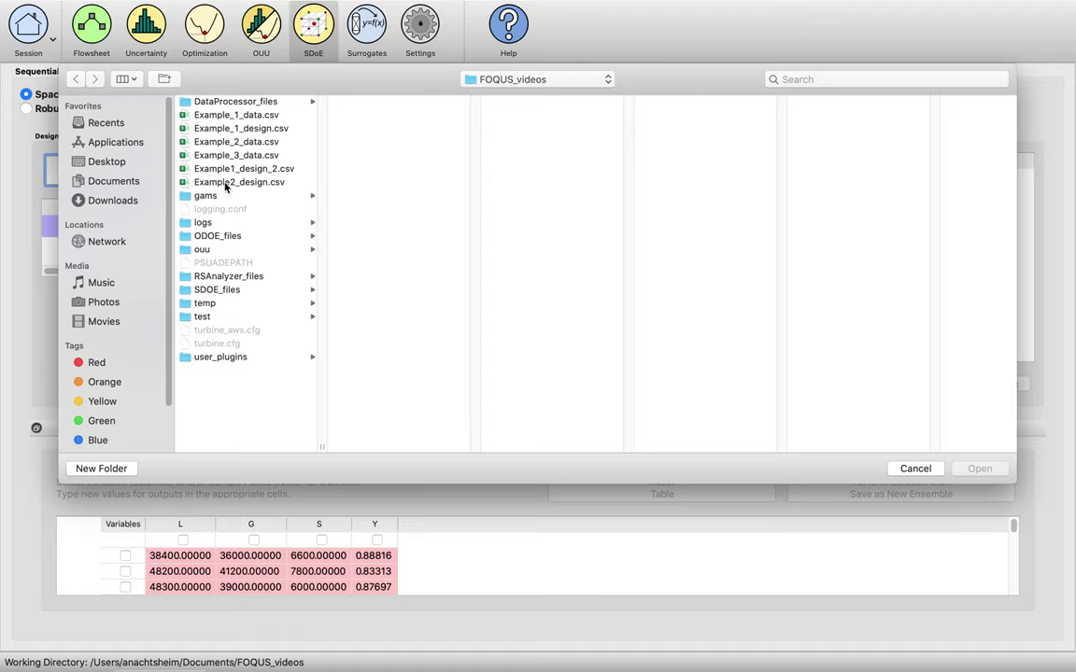
left_click(180, 170)
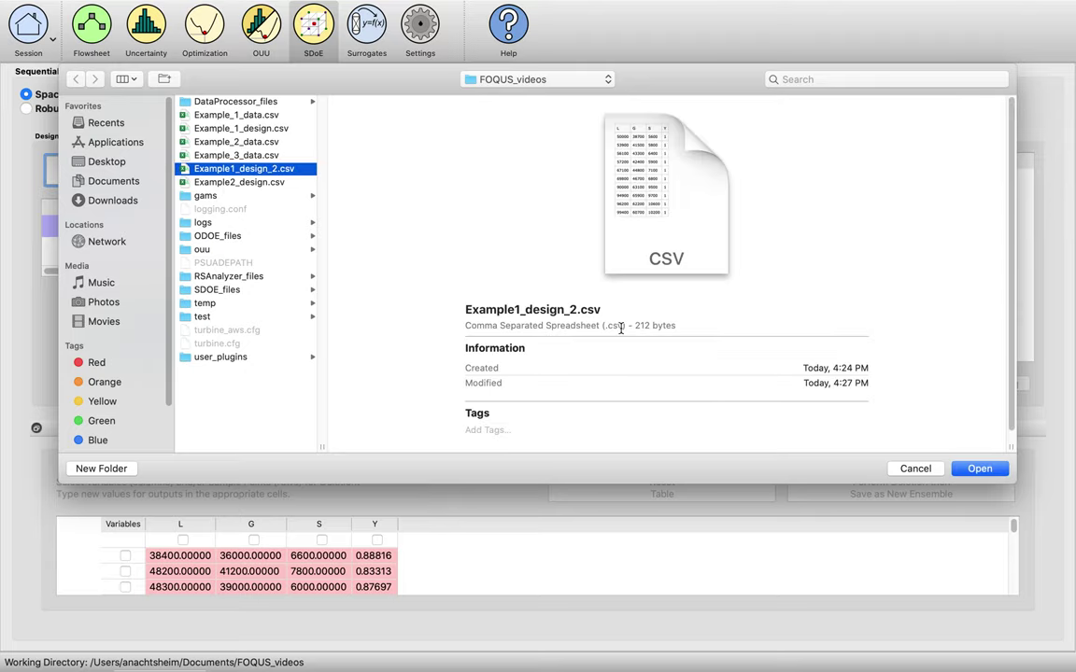
left_click(980, 468)
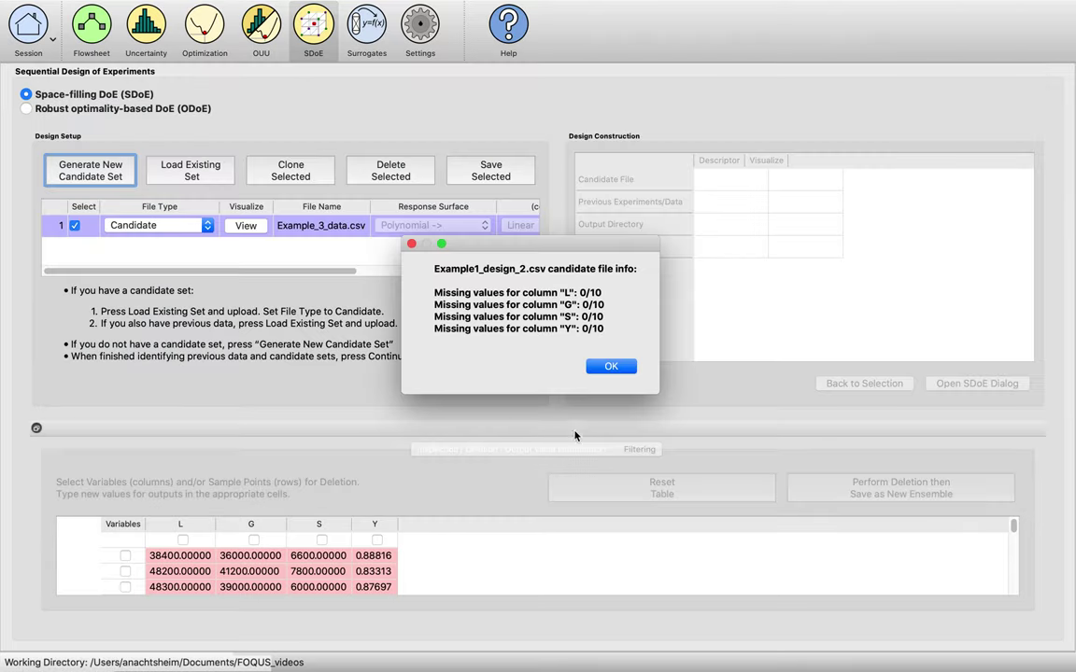
left_click(612, 367)
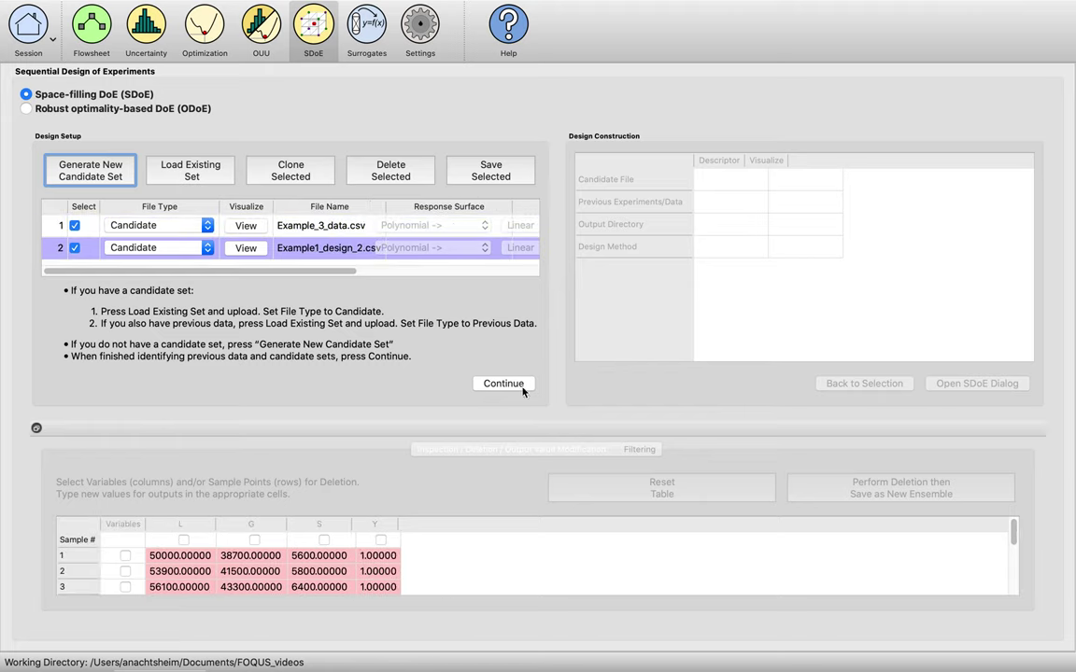
left_click(156, 249)
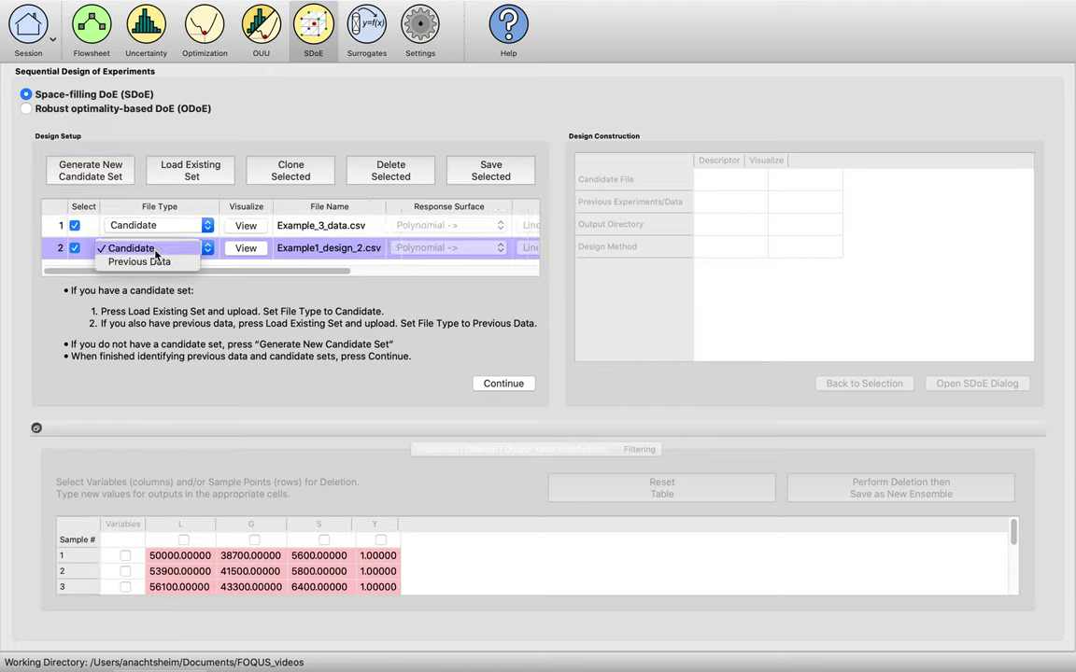
left_click(156, 262)
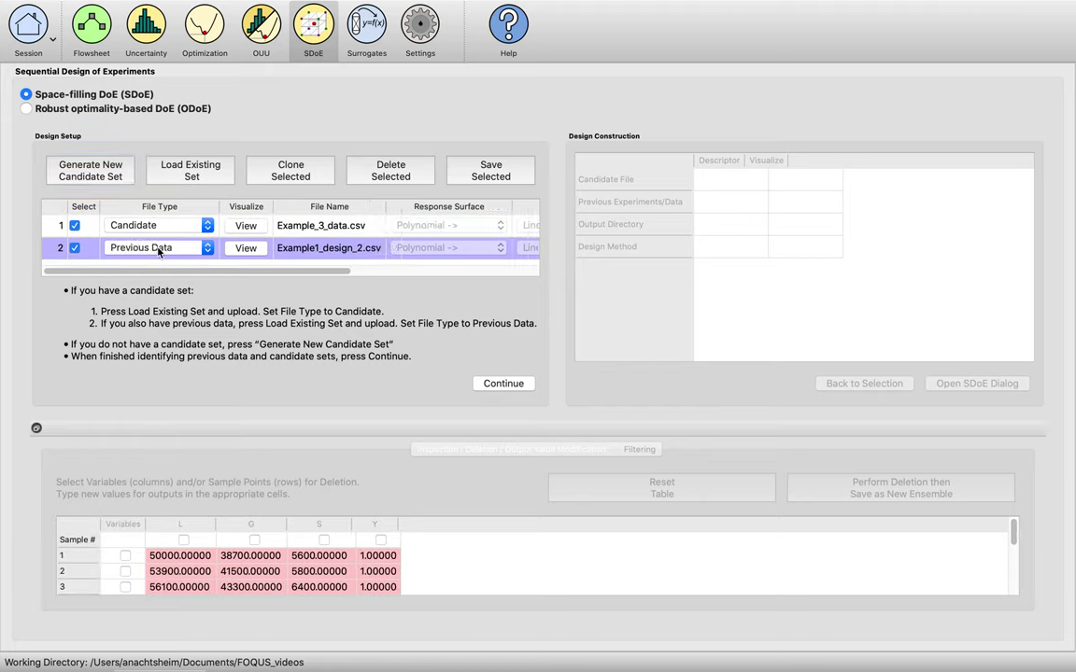
- Load Example2_design.csv as an existing set and set its file type to Previous Data
left_click(186, 174)
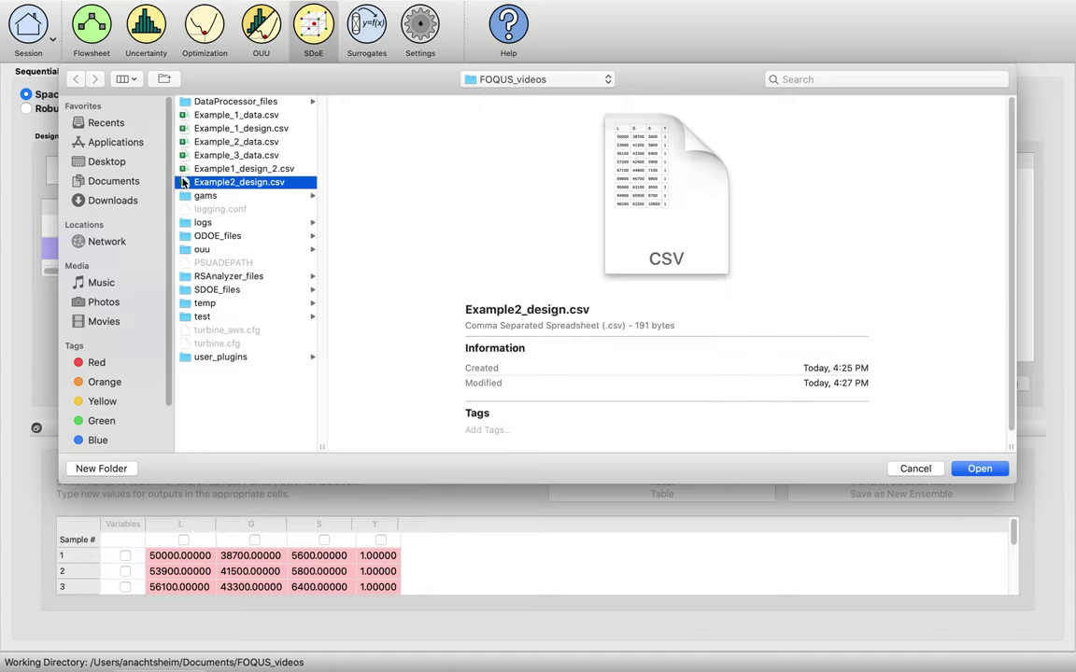
key("Return")
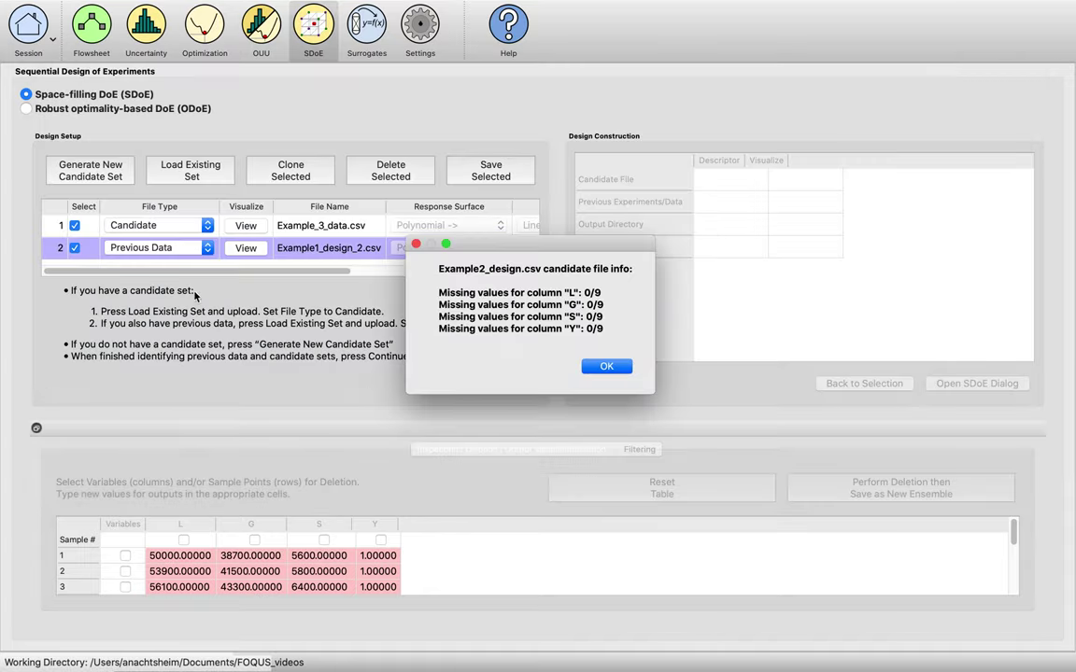
key("Return")
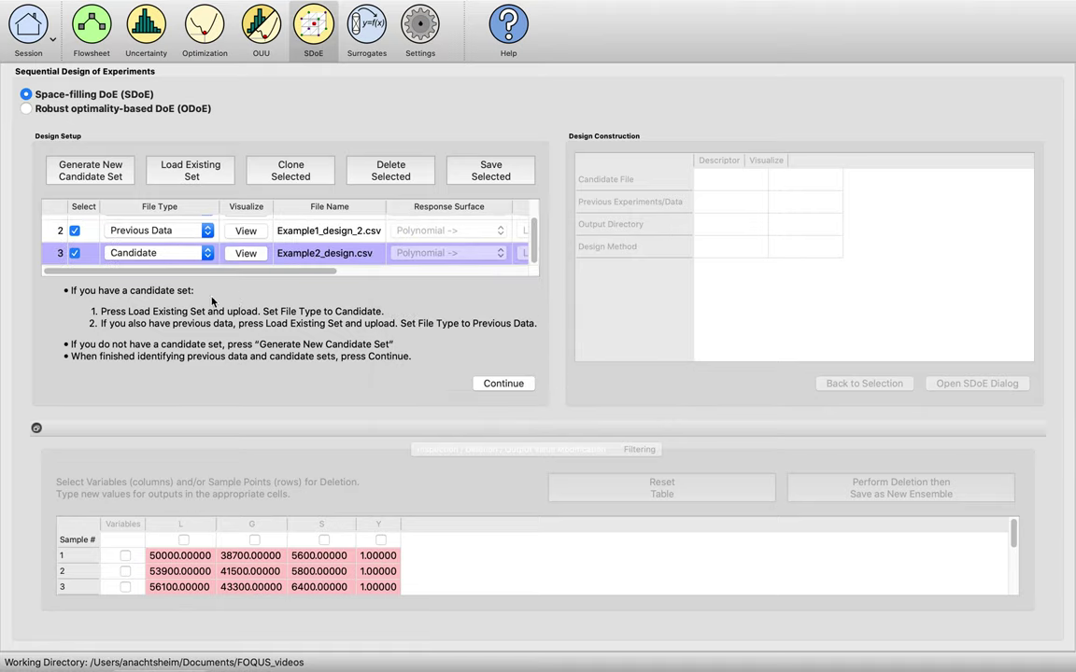
scroll(361, 217, "right", 2)
scroll(371, 217, "left", 2)
scroll(371, 217, "up", 2)
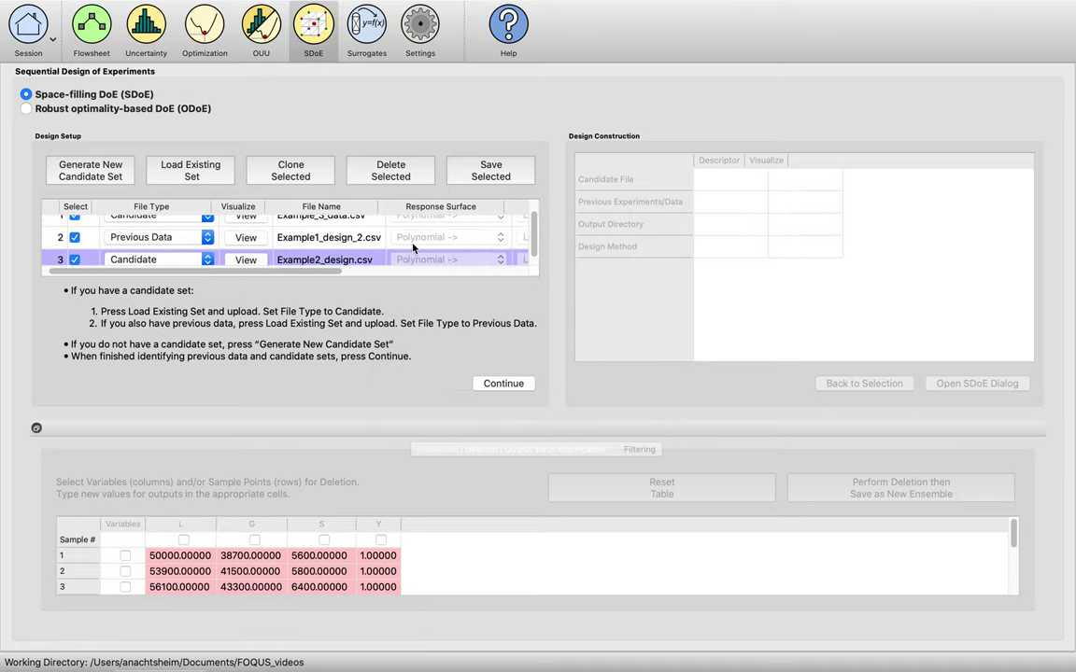
scroll(400, 249, "down", 1)
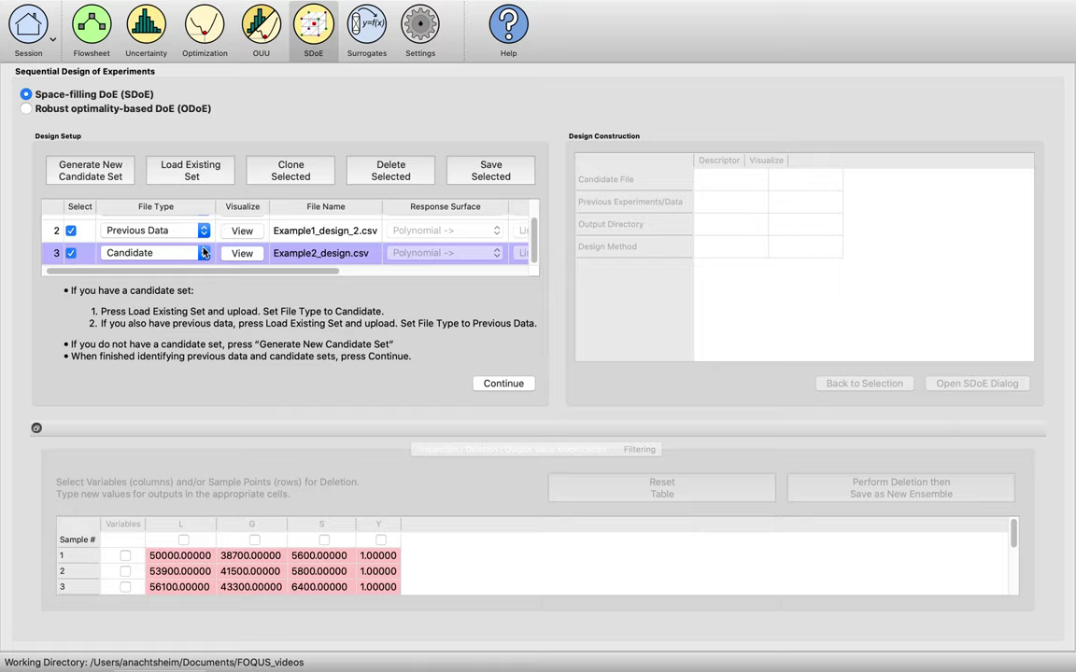
left_click(200, 253)
left_click(163, 266)
scroll(196, 238, "up", 1)
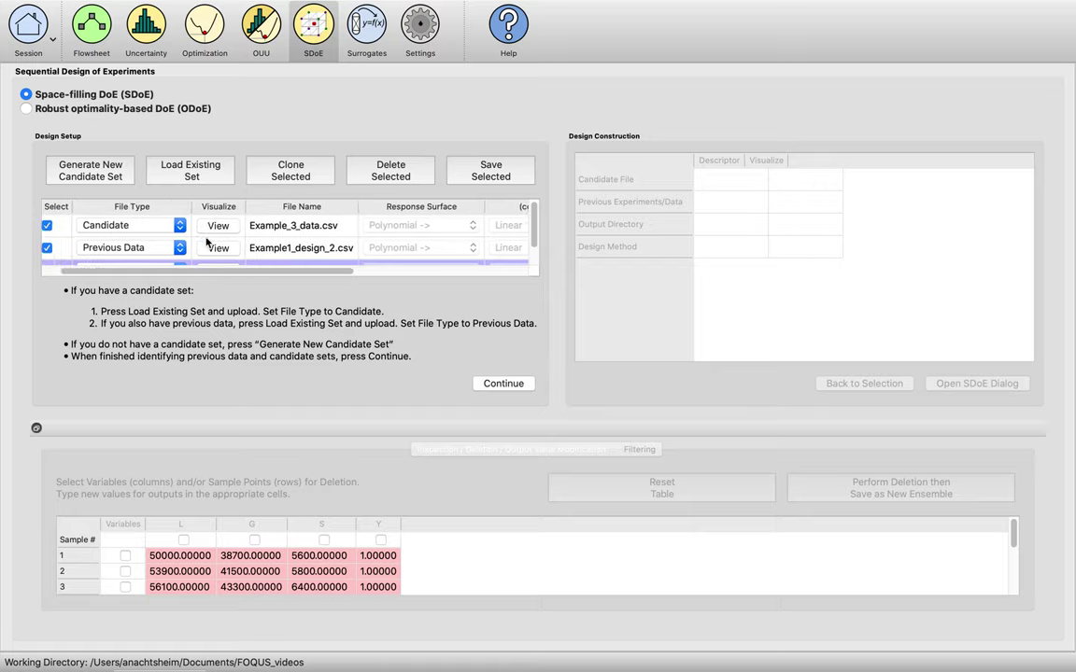
scroll(208, 240, "down", 1)
scroll(207, 241, "up", 1)
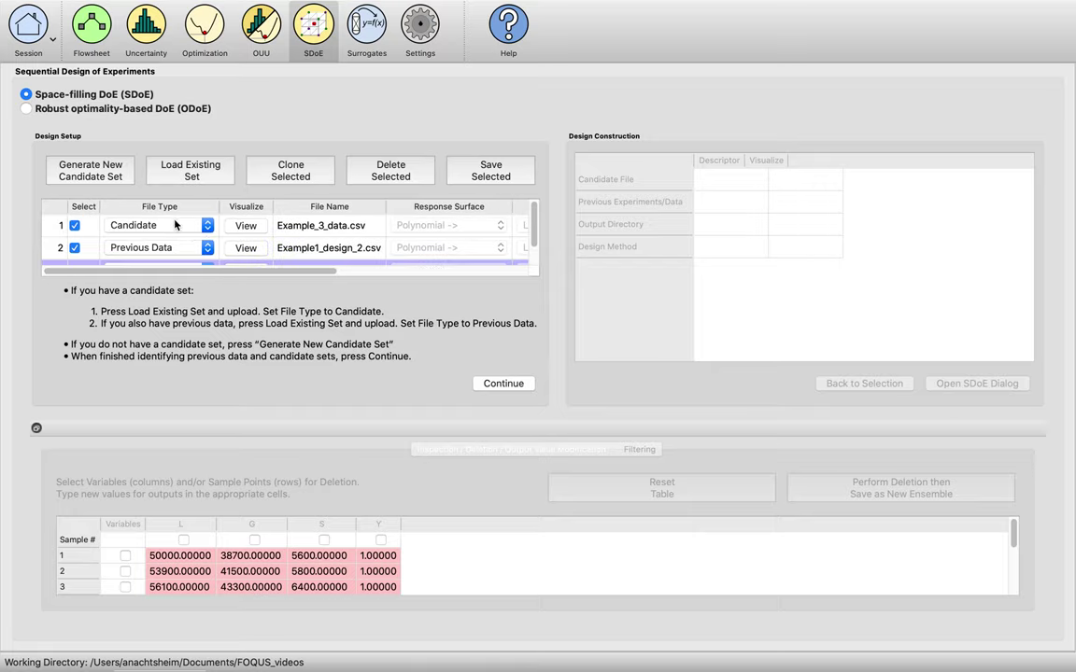
scroll(174, 225, "down", 1)
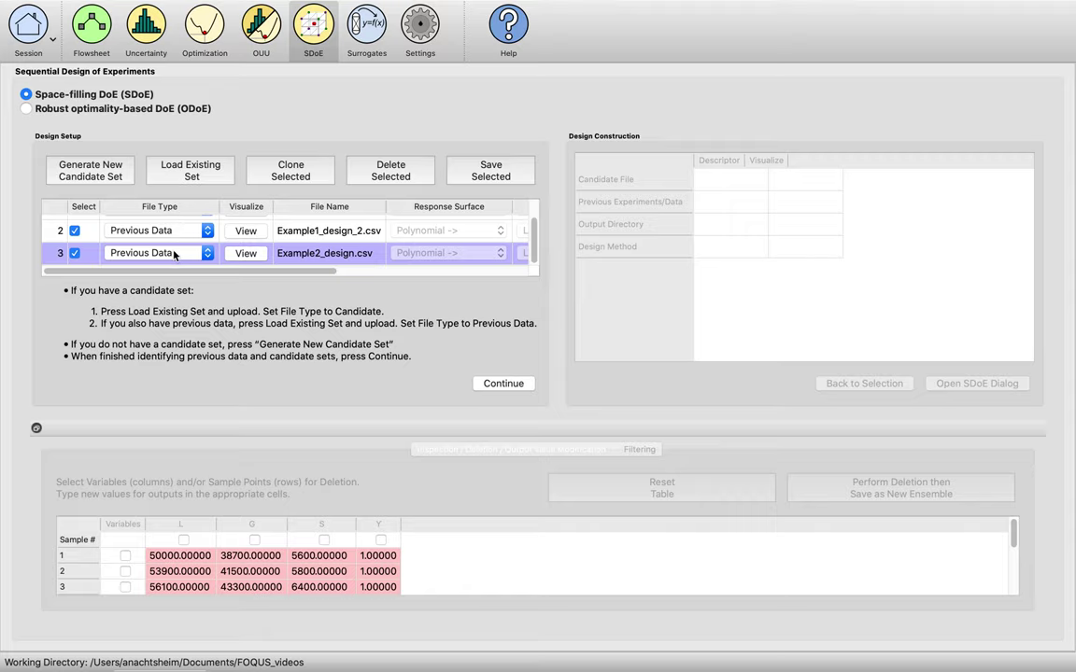
- Preview the data table of the Example_3_data.csv candidate set
scroll(174, 254, "up", 1)
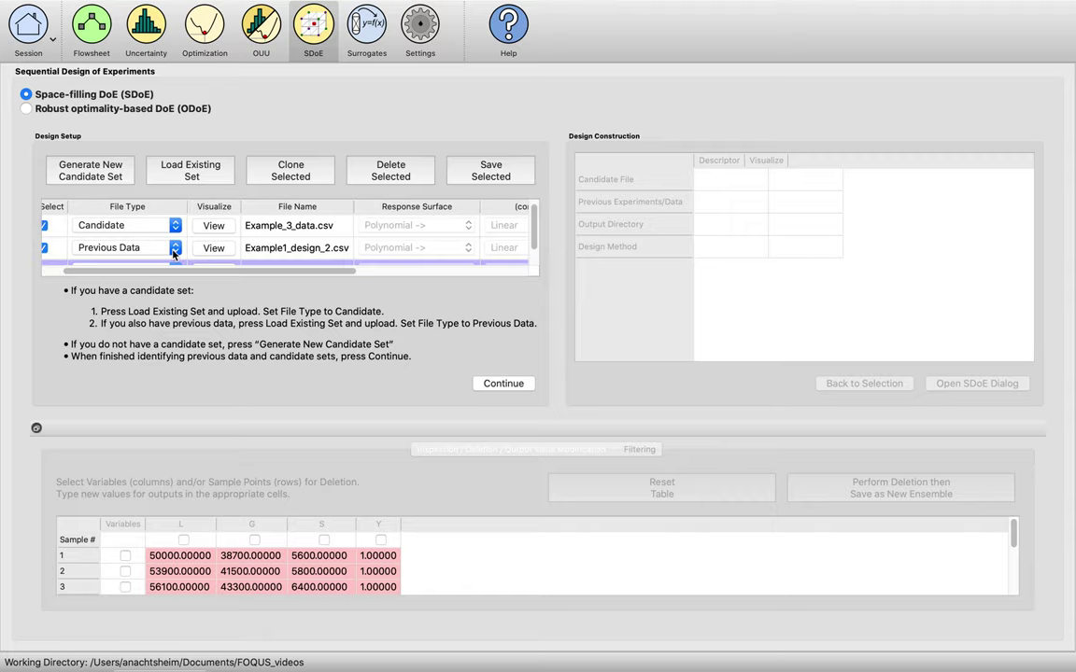
left_click(235, 227)
scroll(448, 309, "down", 10)
scroll(447, 369, "up", 10)
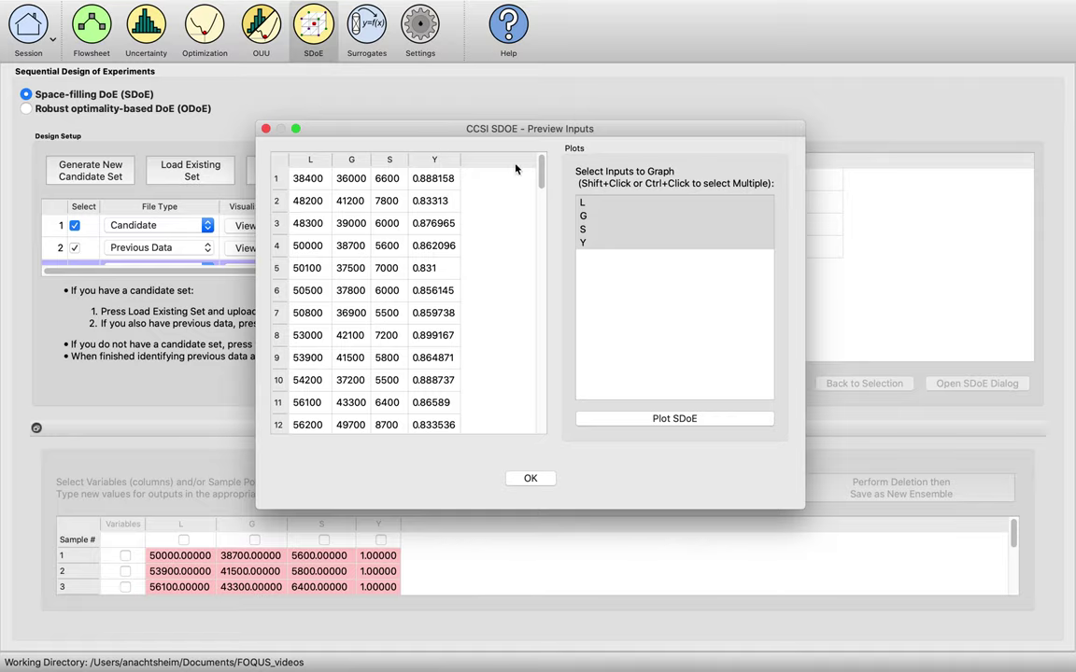
left_click(536, 481)
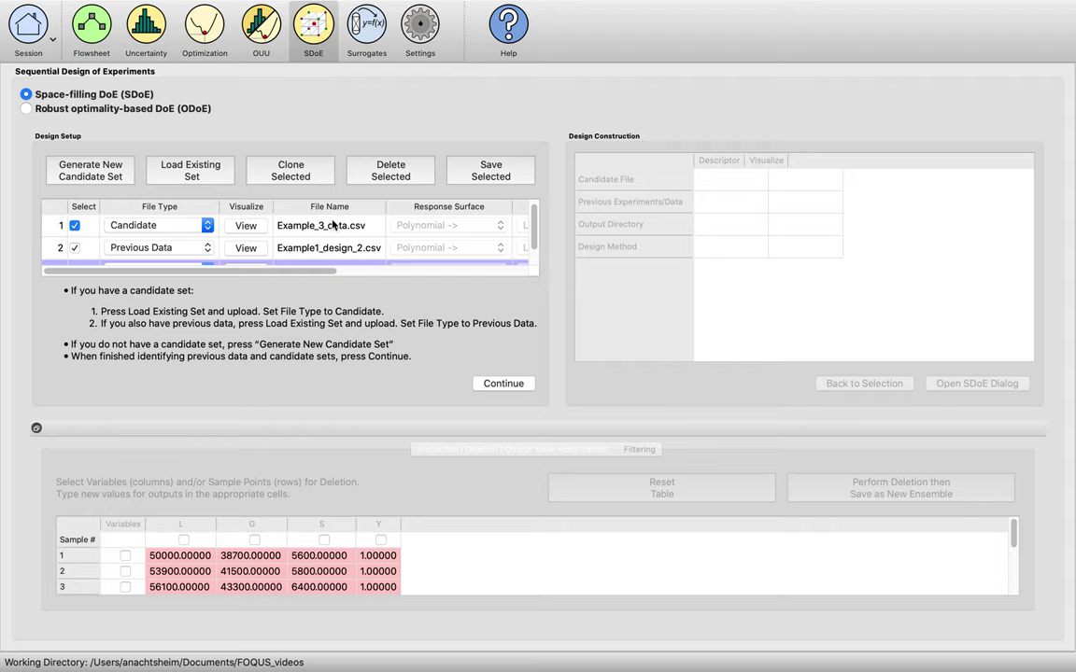
- Continue to design construction and open the SDoE dialog with the Input-Response Space Filling (IRSF) design method
left_click(508, 383)
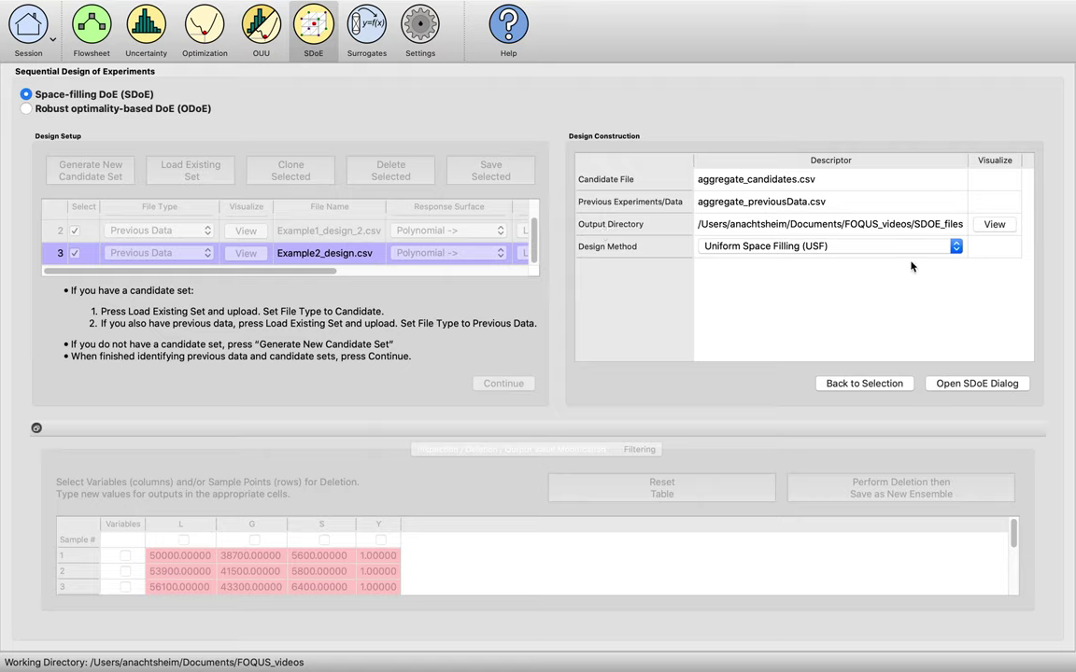
left_click(956, 247)
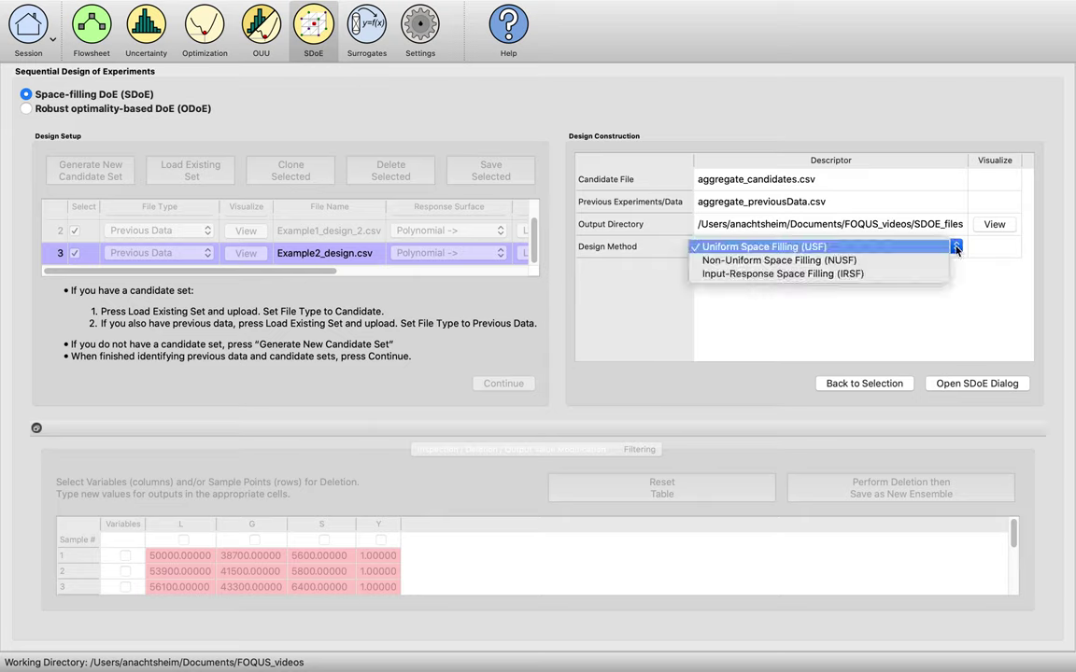
left_click(903, 276)
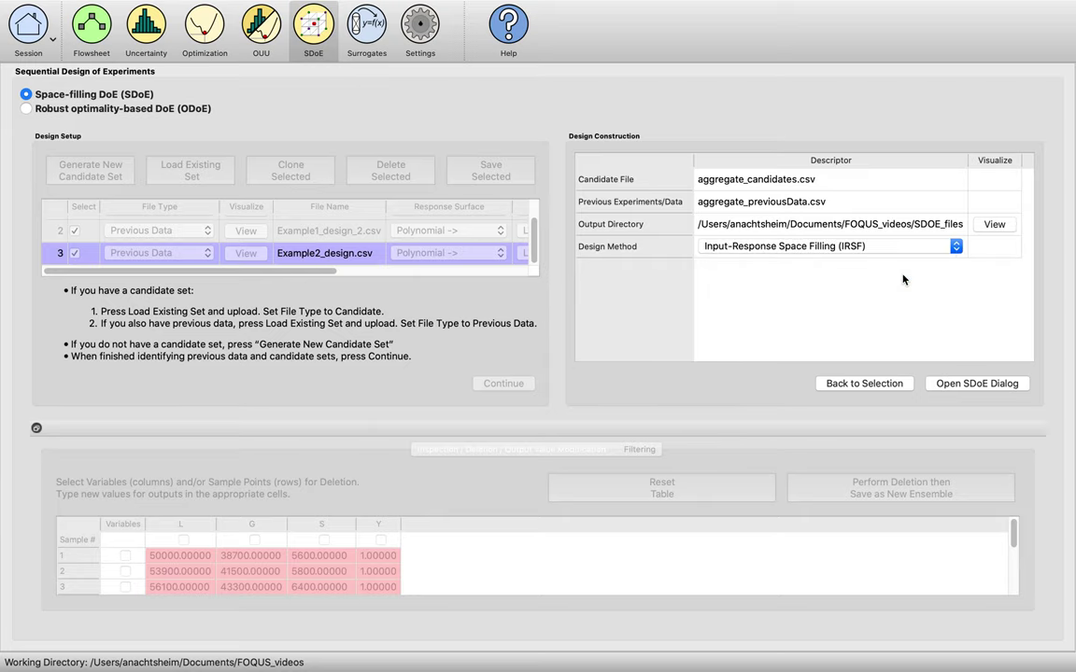
left_click(983, 385)
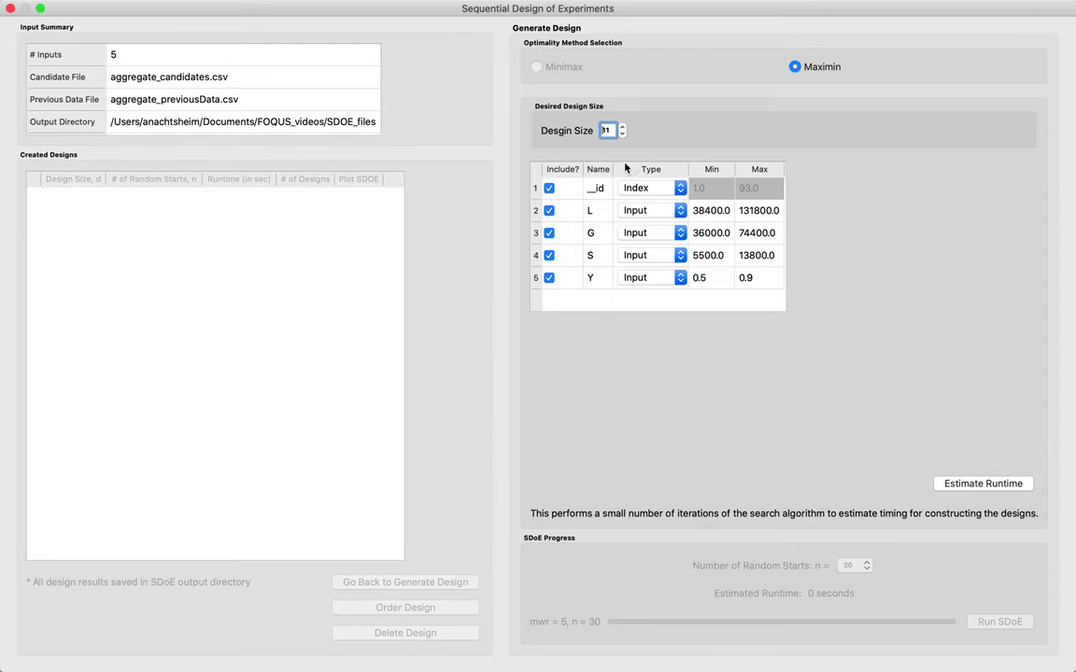
- Estimate the runtime for a design size of 8 with column Y assigned the Response type
left_click(603, 137)
left_click(622, 136)
left_click(622, 136)
left_click(548, 189)
left_click(548, 188)
left_click(681, 278)
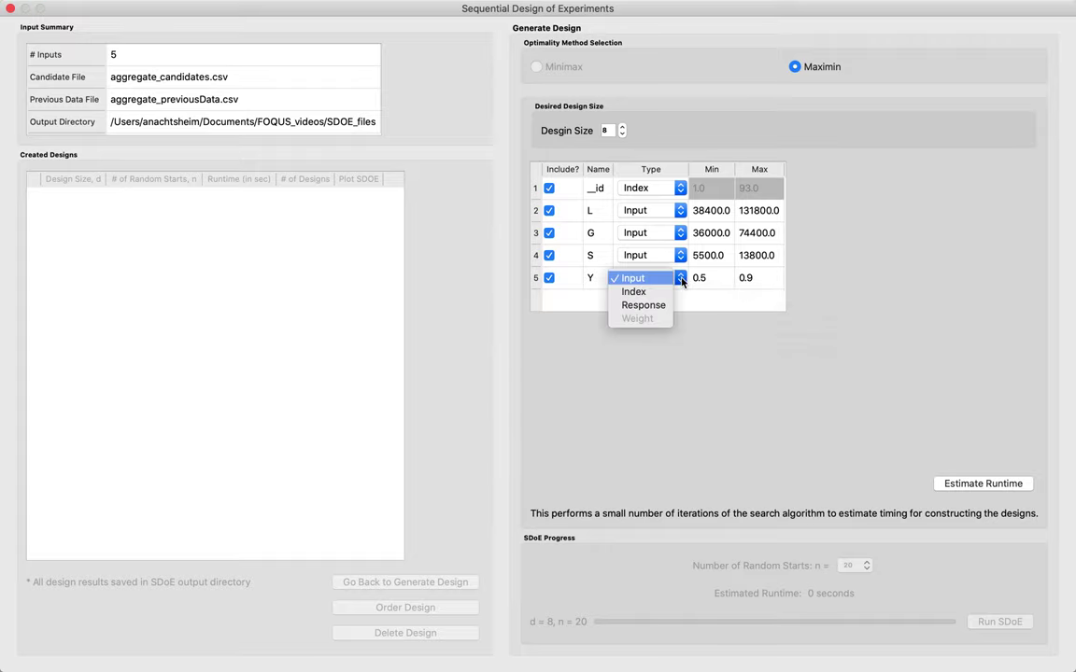
left_click(658, 303)
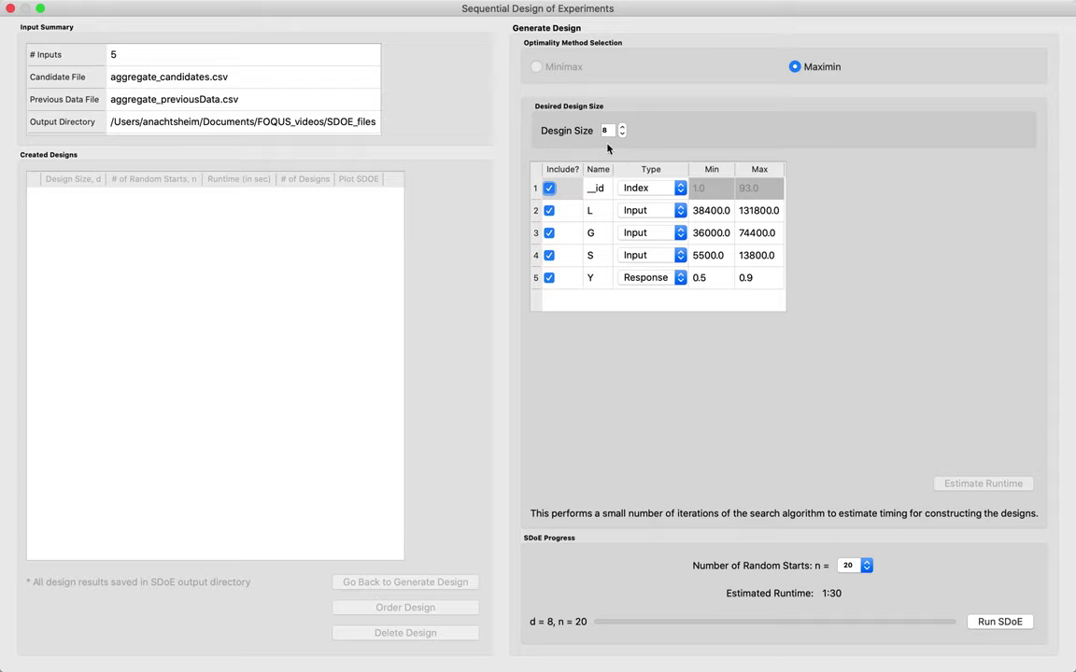
- Set the number of random starts to 50
left_click(865, 567)
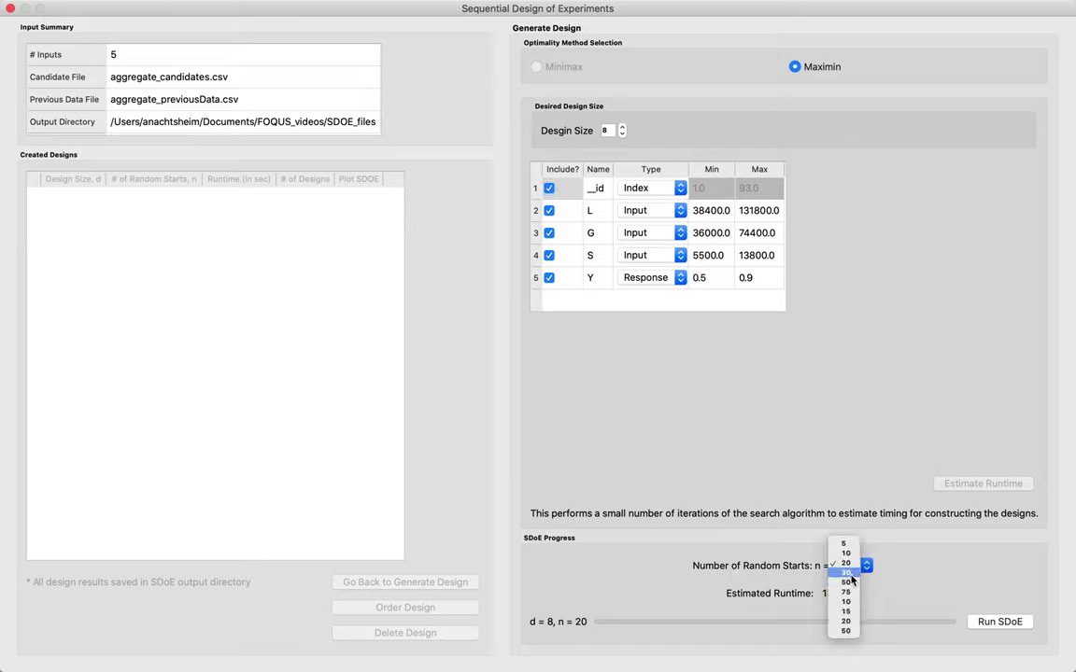
left_click(904, 567)
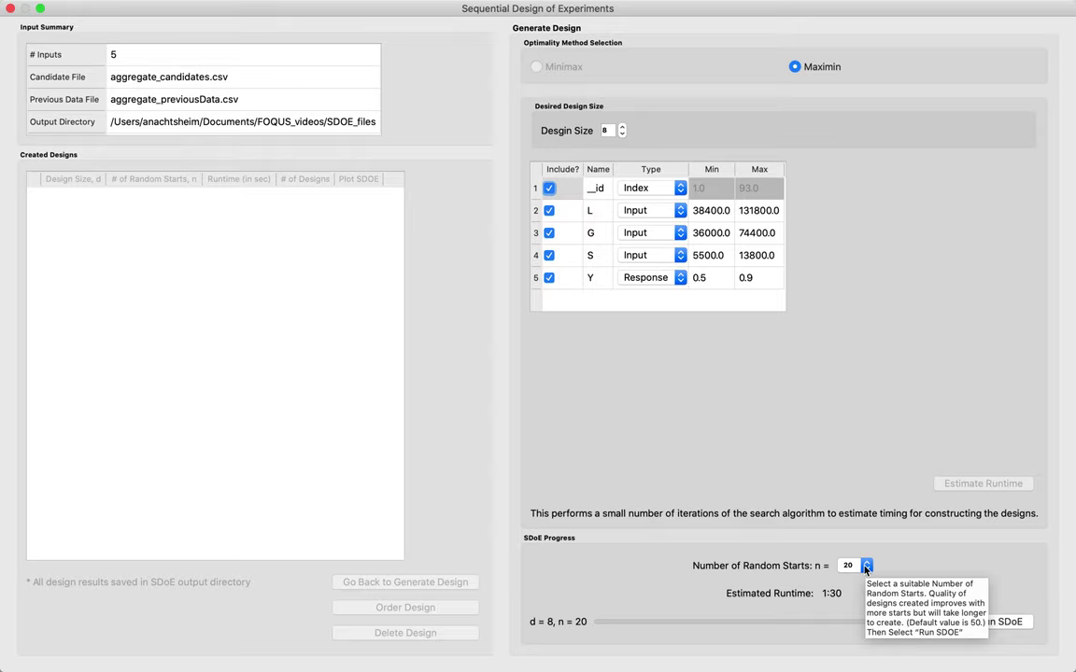
left_click(867, 566)
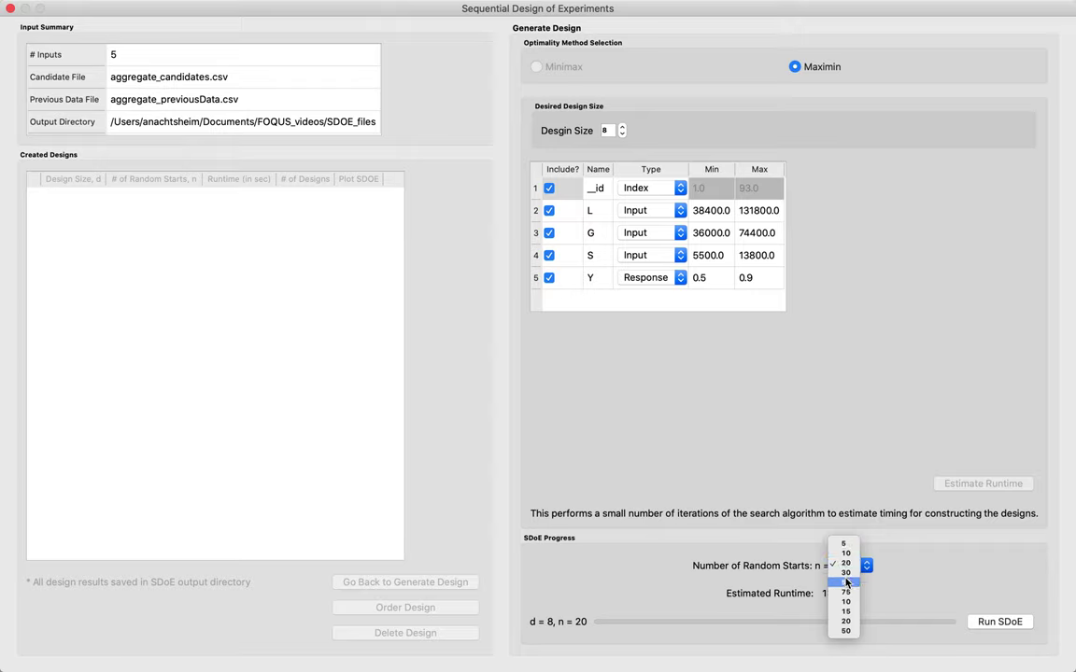
left_click(846, 583)
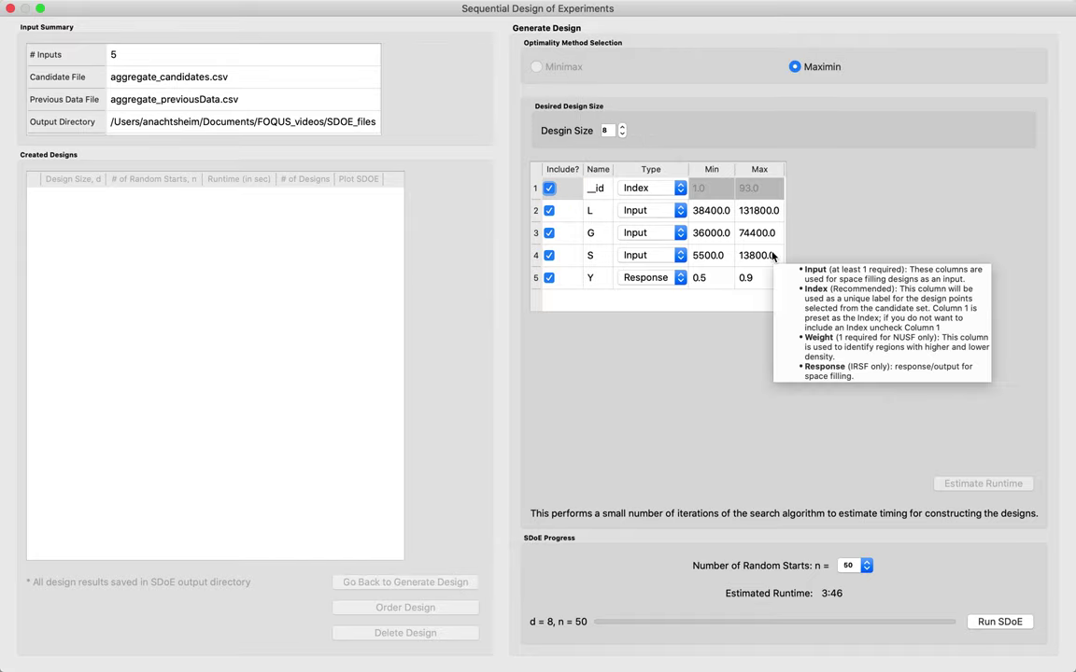
- Switch to the PowerPoint slideshow and advance to the slide about IRSF creating a collection of best designs
key("super+Tab")
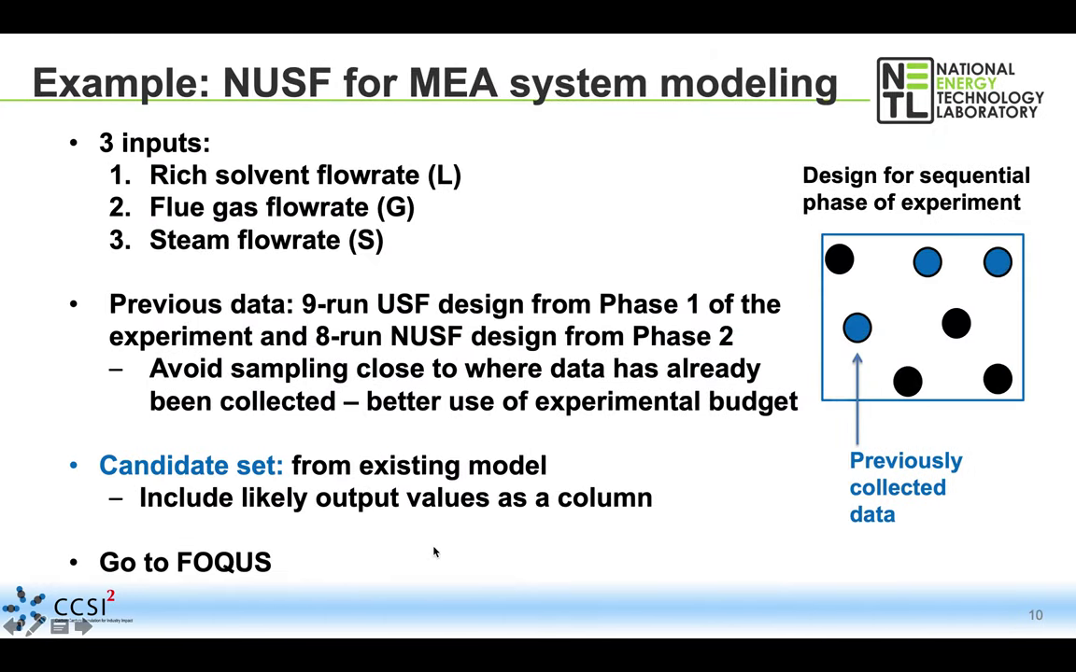
key("Right")
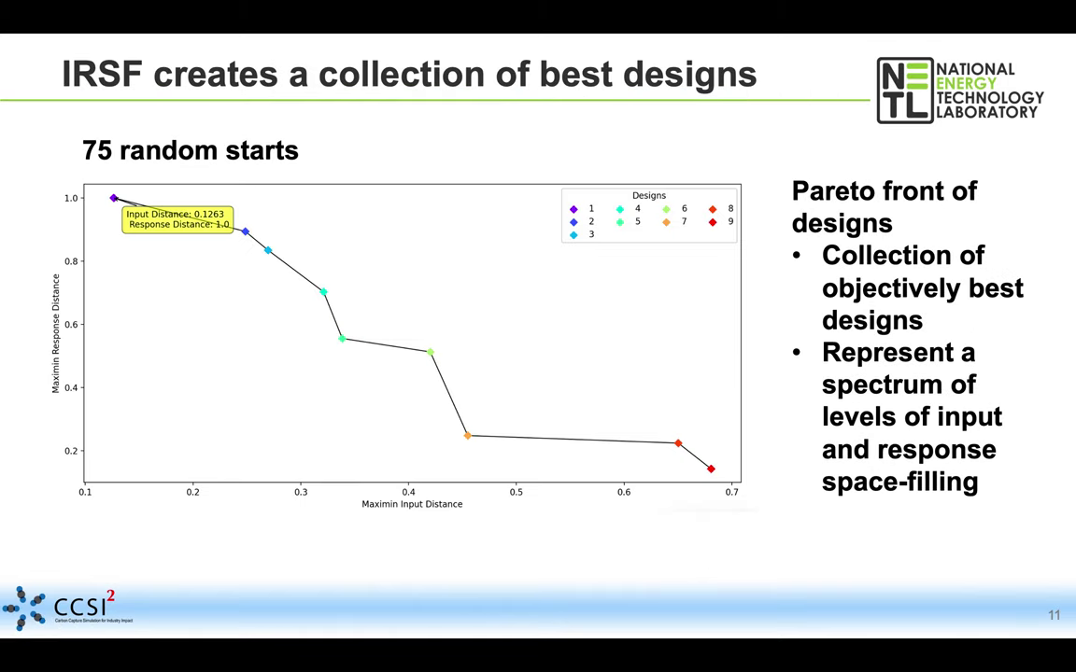